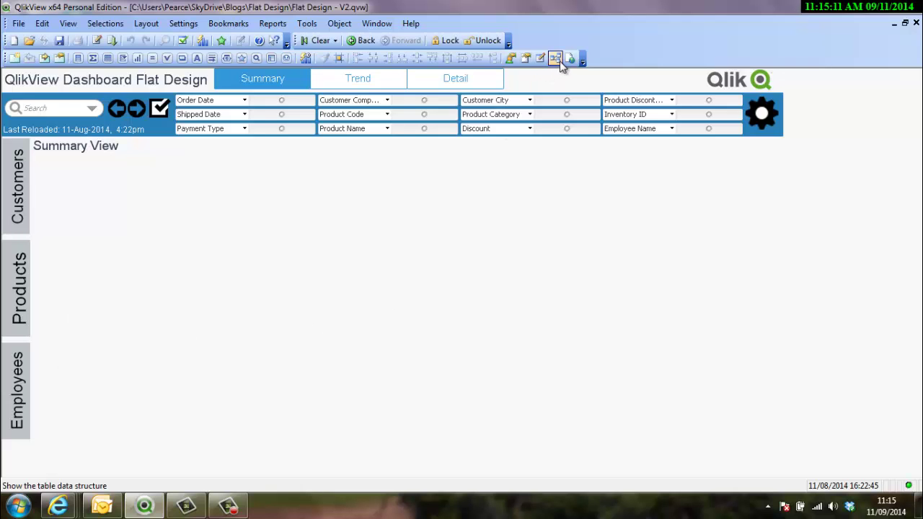
Step: Examine the table data structure, from the Orders table's links to the DI_AdvancedFilters table, and close the viewer
click(558, 60)
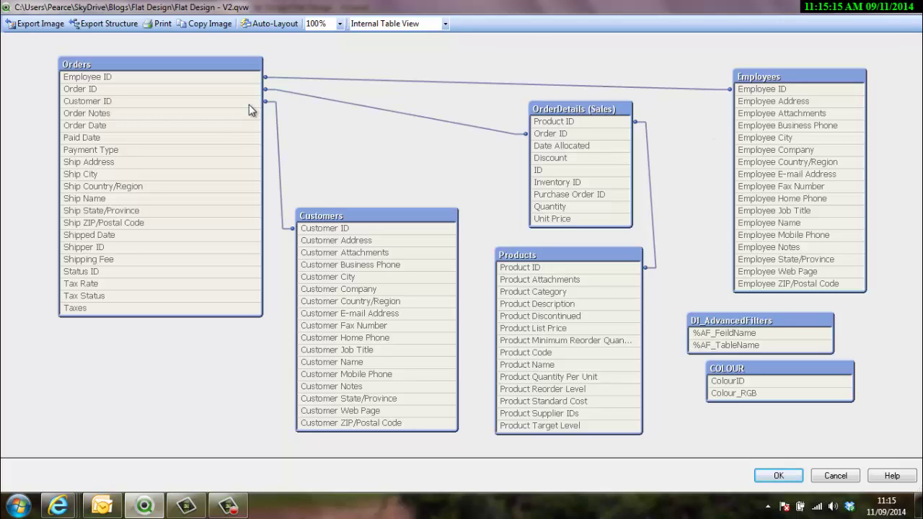
mouse_move(248, 105)
mouse_move(746, 320)
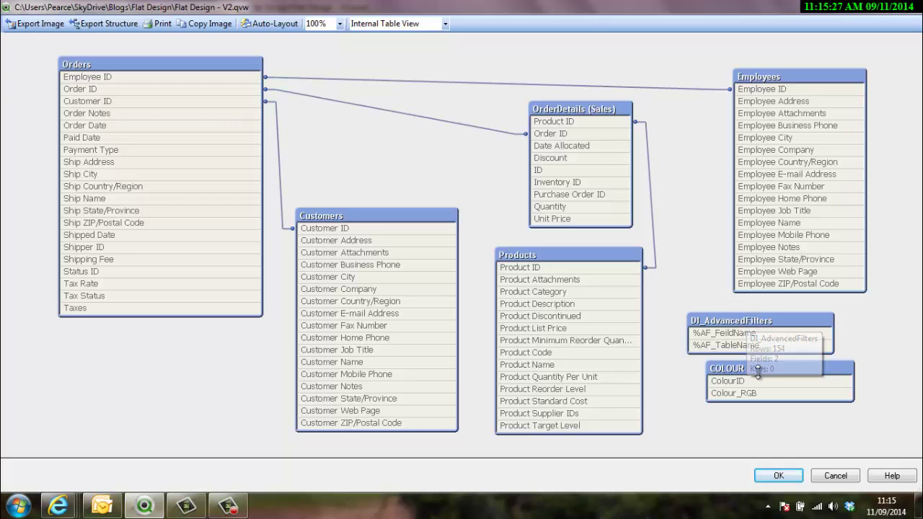
click(779, 475)
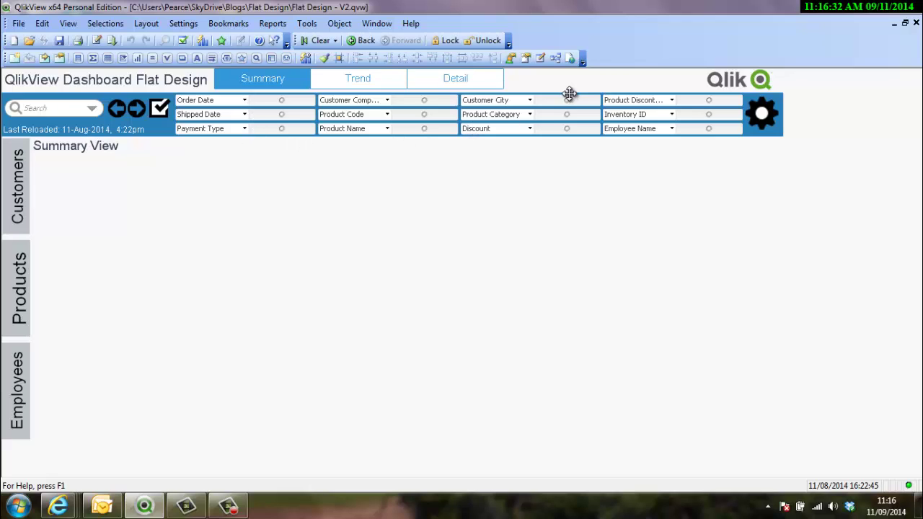
Step: Filter the dashboard to order date 22/01/2006 and clear the selection again
click(246, 100)
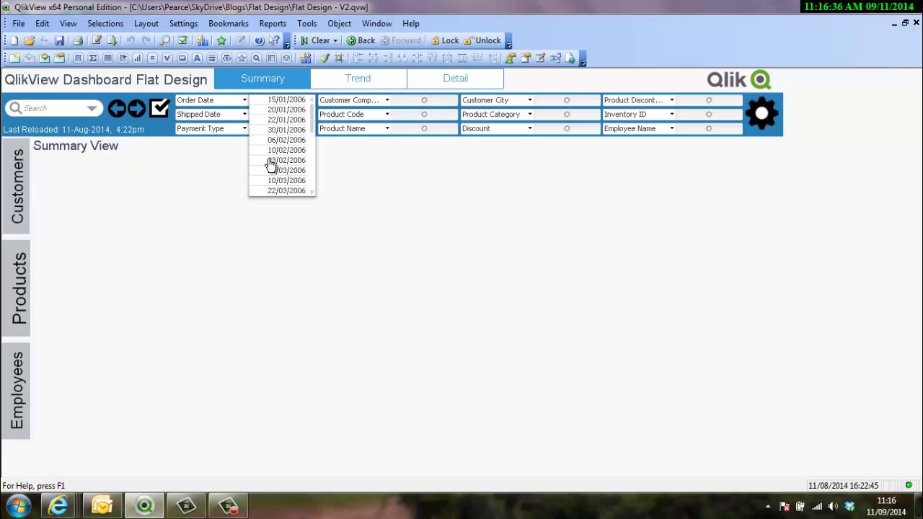
click(282, 119)
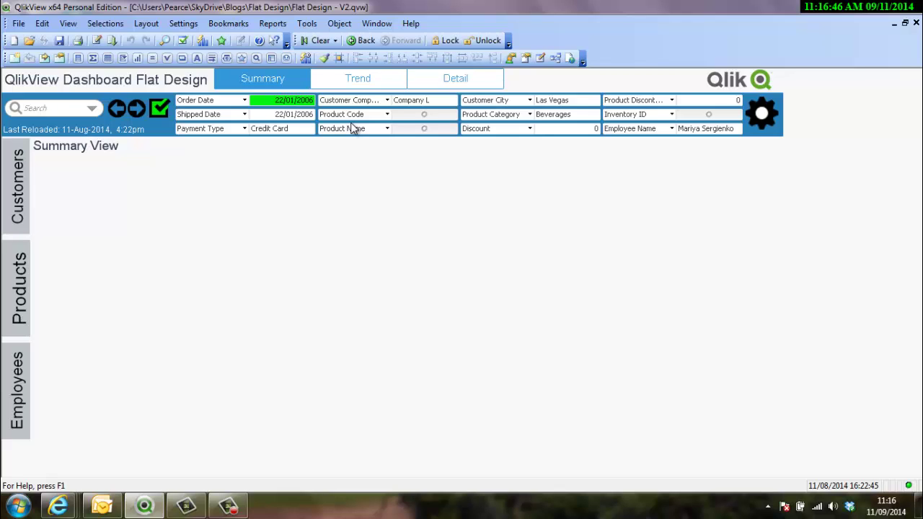
key(ctrl+shift+d)
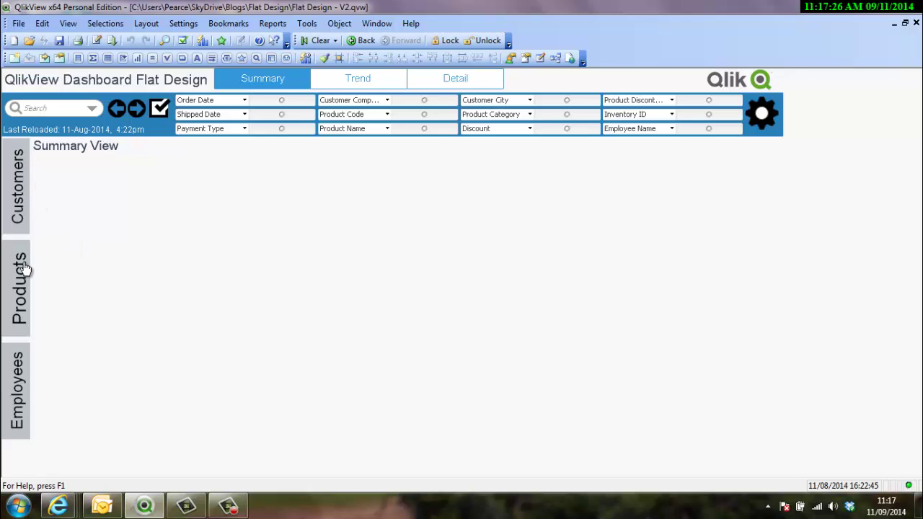
Step: Filter the Customers group to the city Chicago, clear the selection and collapse the group
click(23, 181)
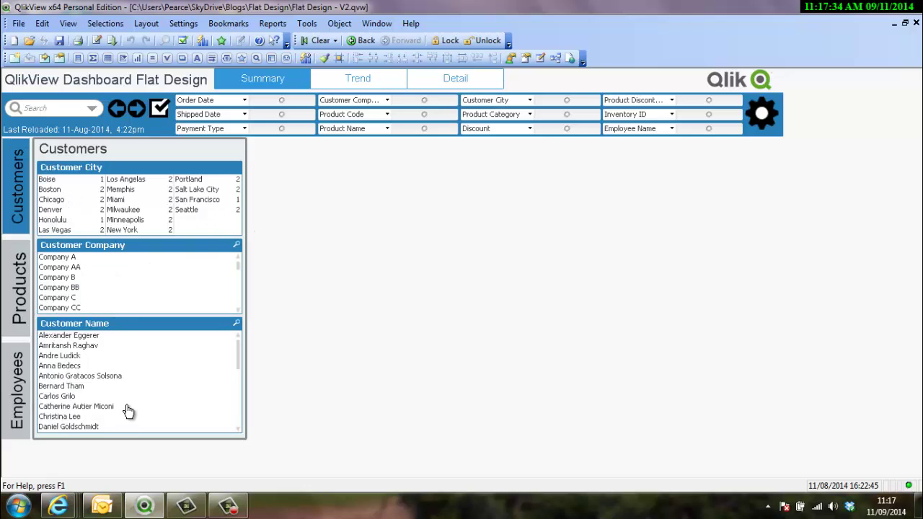
click(59, 201)
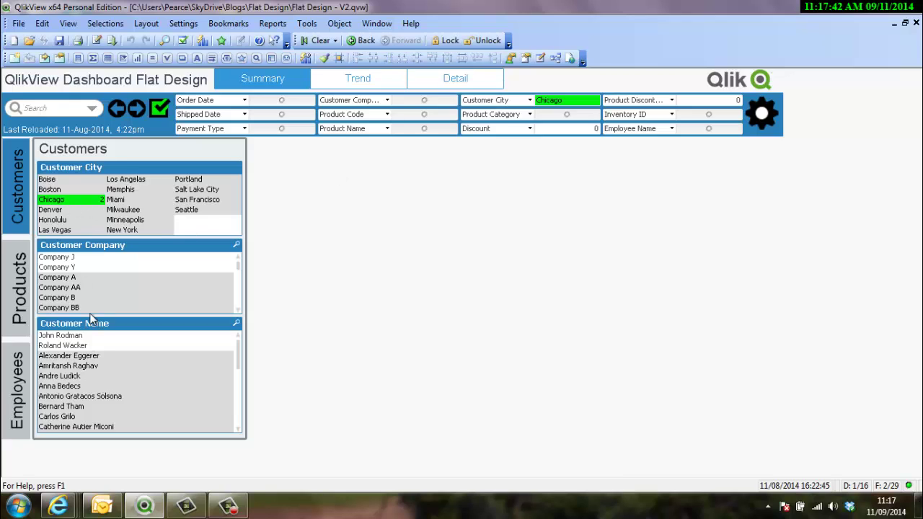
click(87, 207)
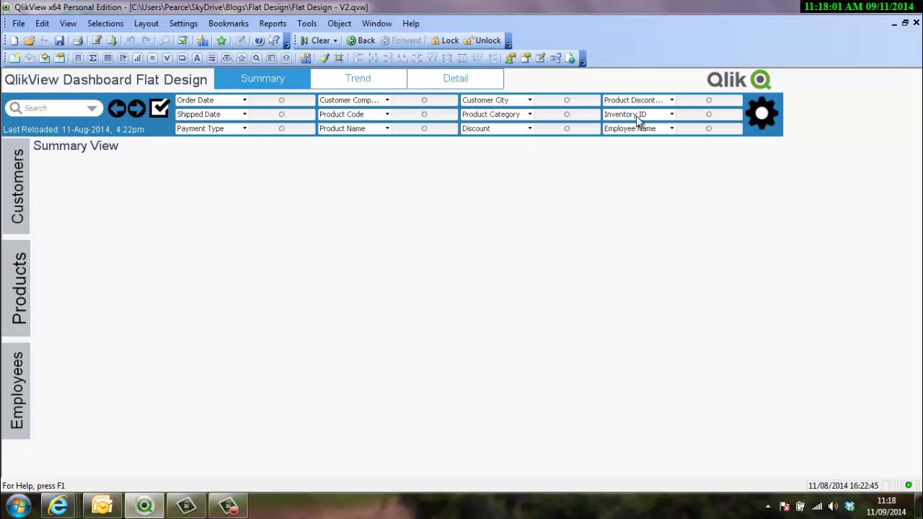
Step: Filter the Products group to the Canned Meat category and clear that selection again
click(17, 260)
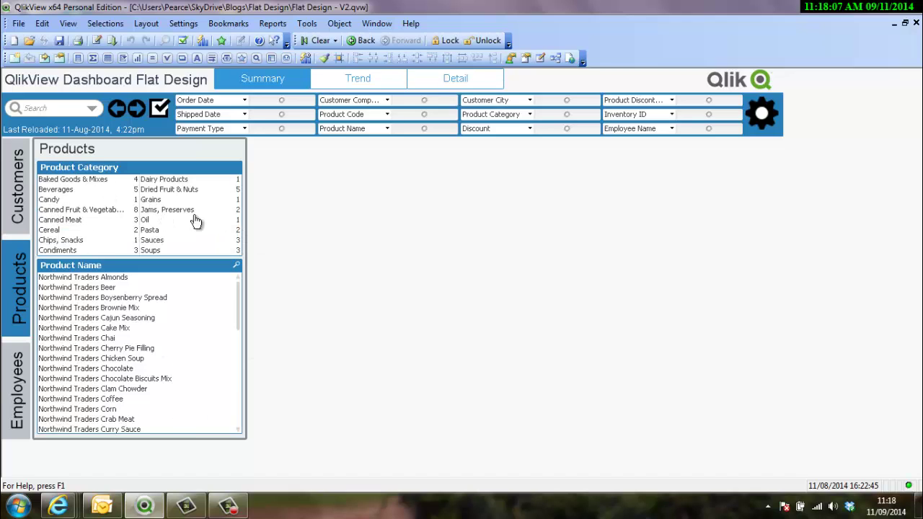
click(68, 220)
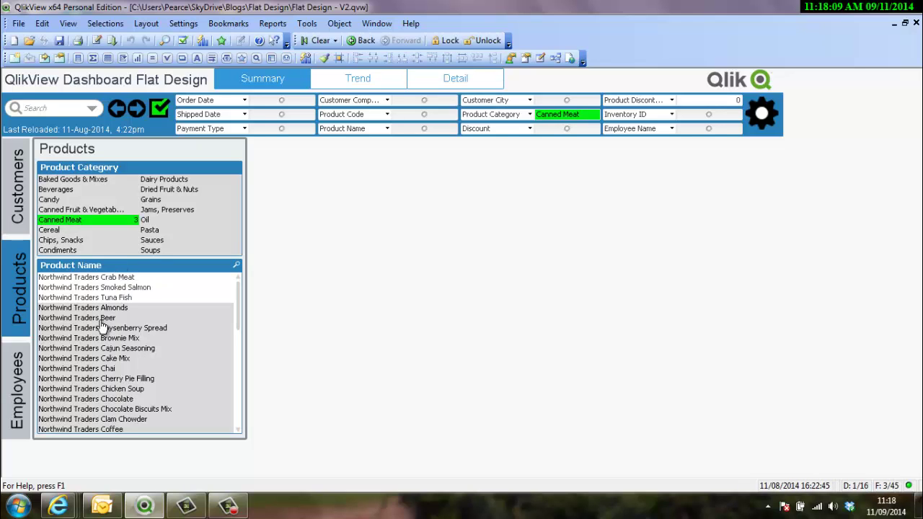
click(31, 294)
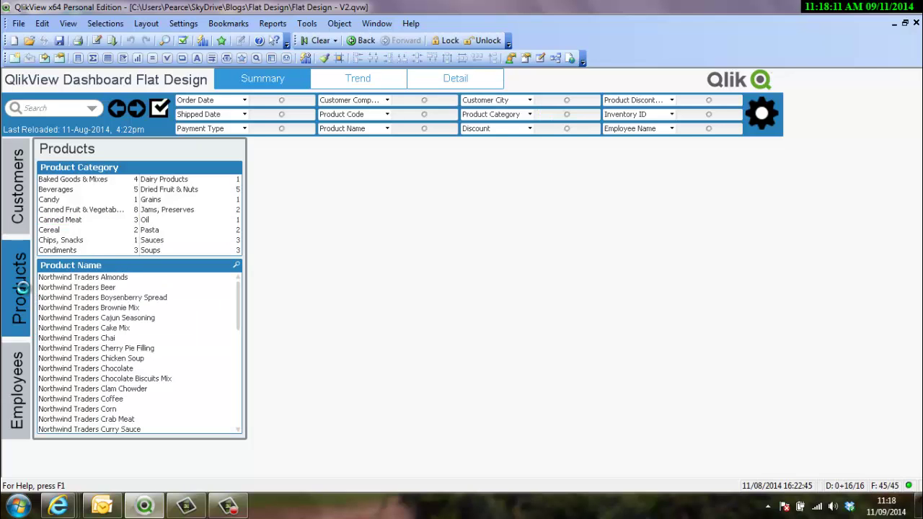
Step: View the Employees group's city, job title and name filters and collapse the group
click(19, 399)
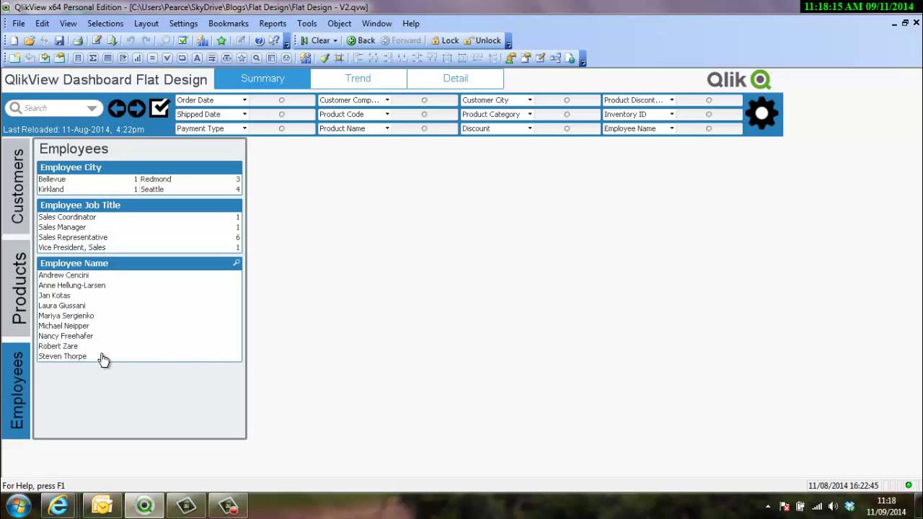
click(22, 376)
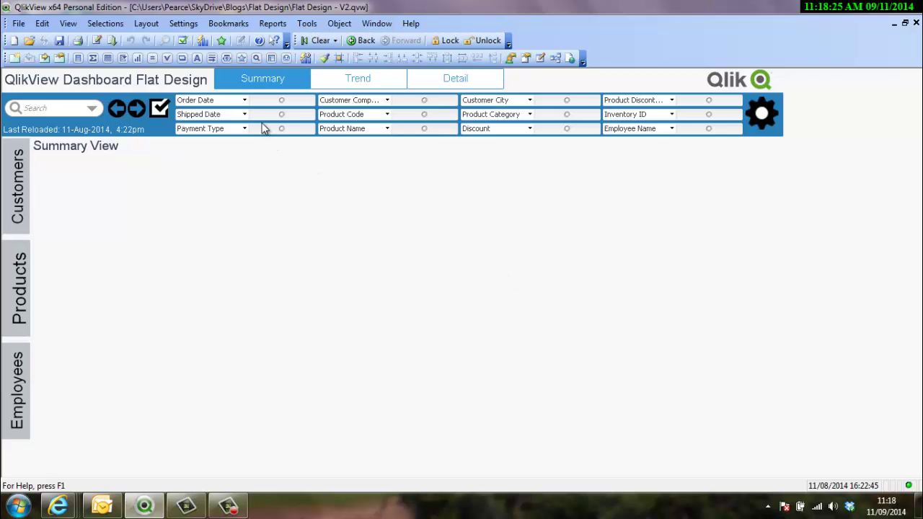
Step: Filter the dashboard to order date 30/01/2006 and customer city Portland
click(245, 99)
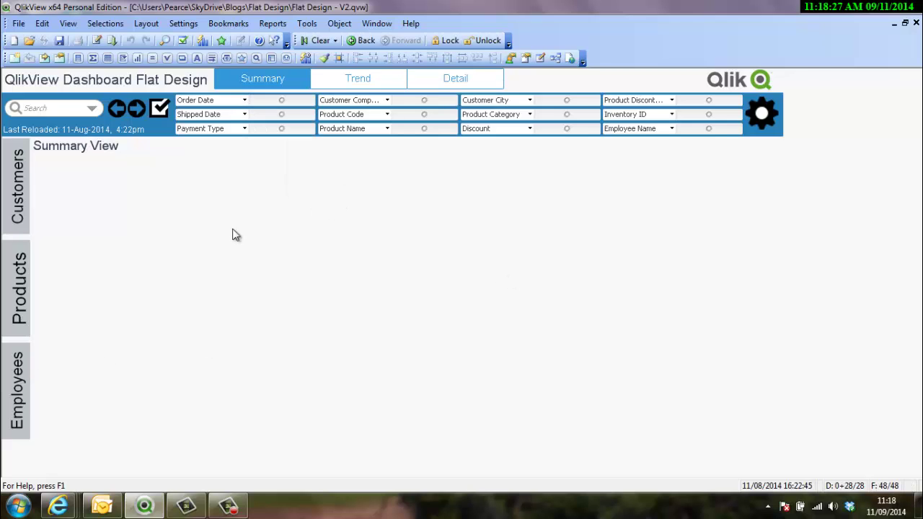
click(286, 103)
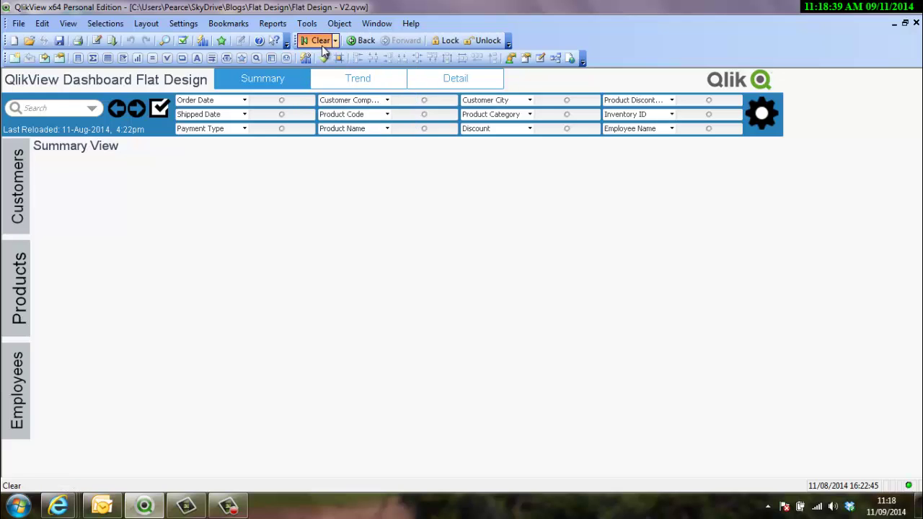
click(245, 102)
click(276, 130)
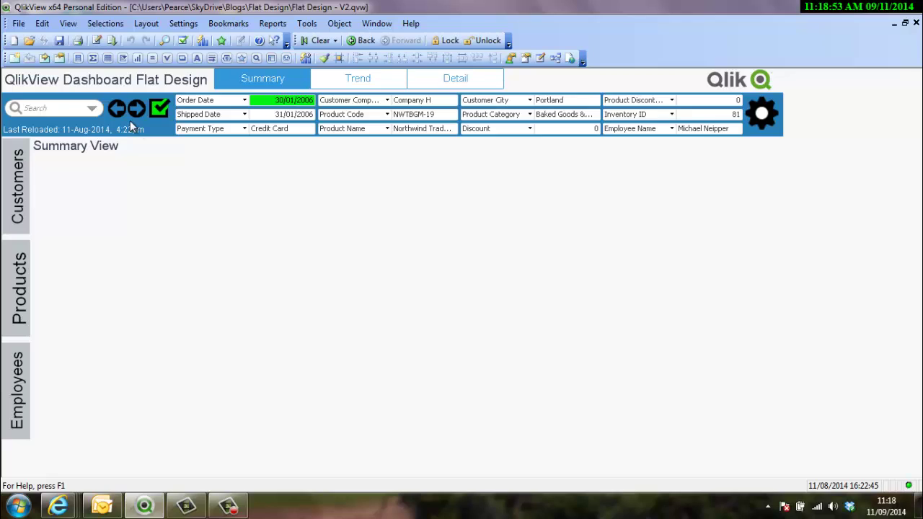
click(547, 103)
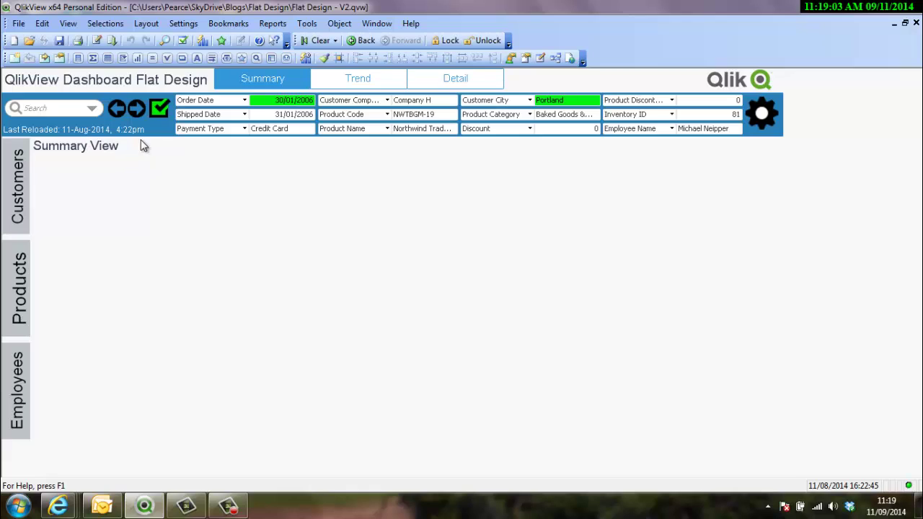
click(160, 108)
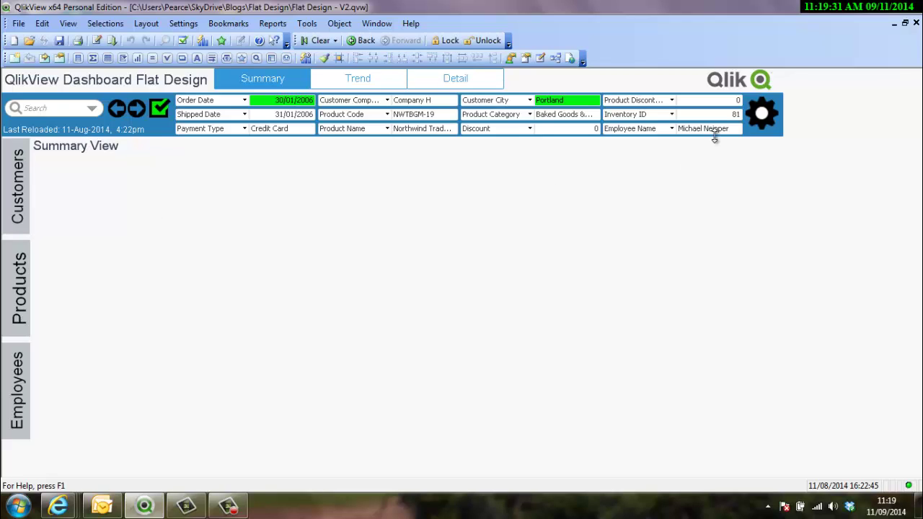
Step: Show the advanced filter and clear all current selections
click(766, 121)
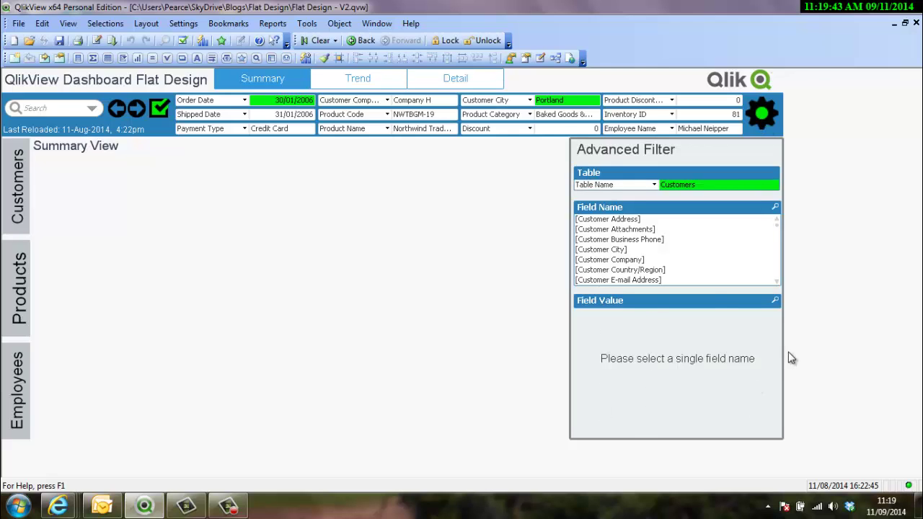
key(ctrl+shift+d)
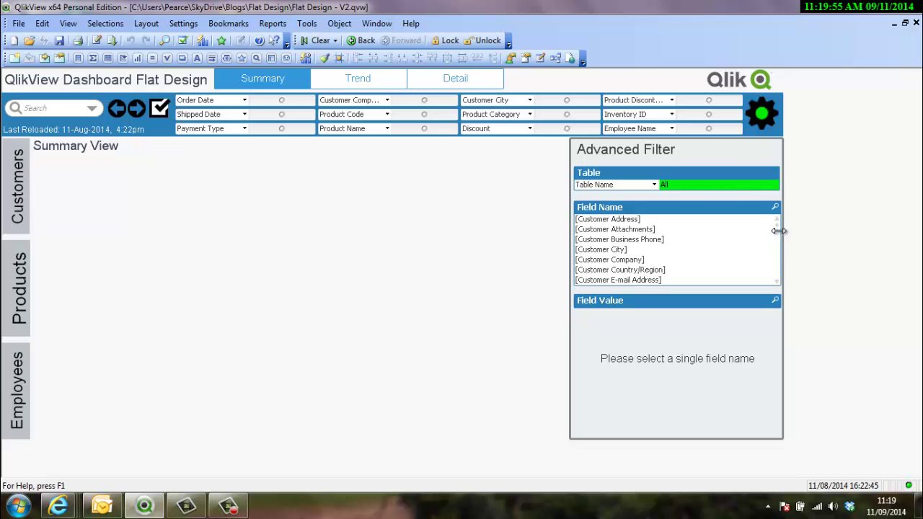
Step: Switch the advanced filter's table to Orders and back to All
click(655, 185)
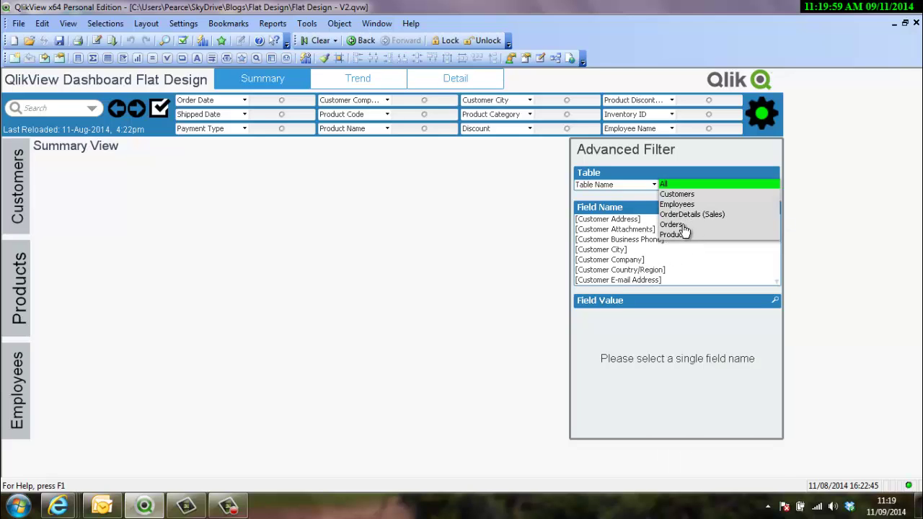
click(671, 224)
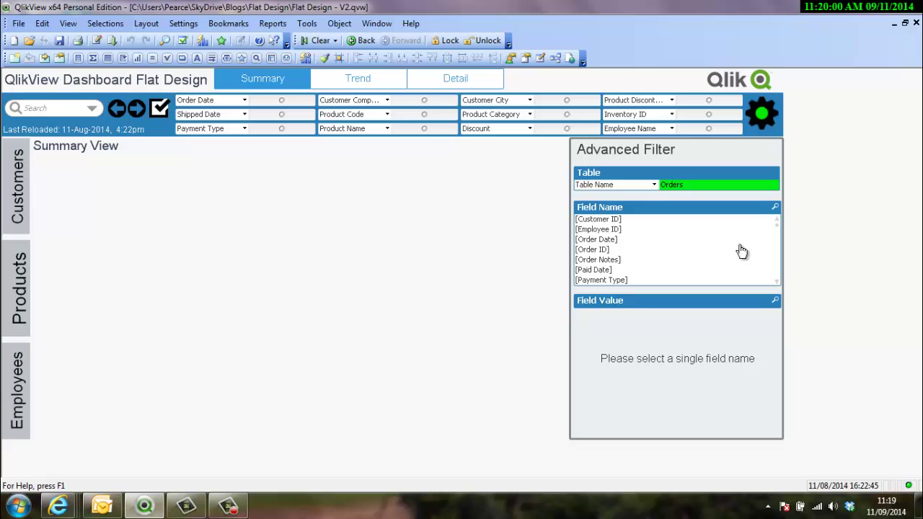
click(655, 185)
click(675, 192)
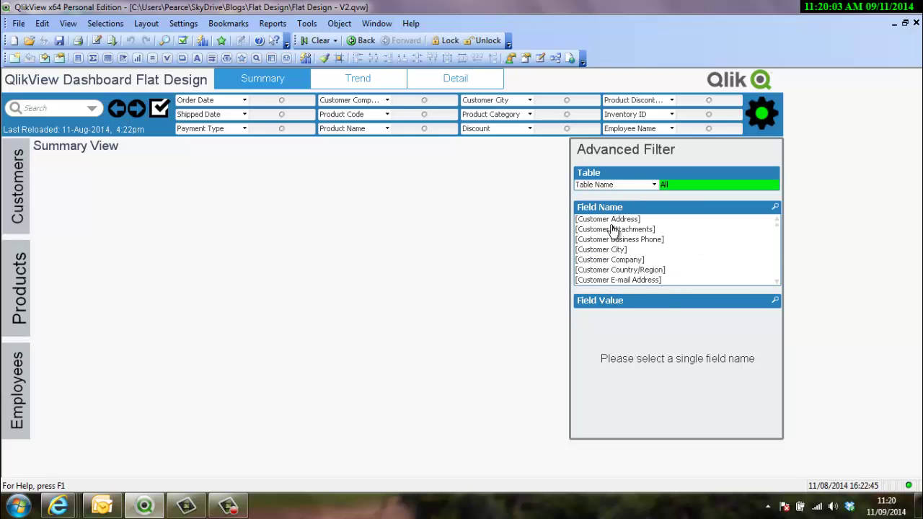
Step: Set the advanced filter's table to Products and its field name to Product Code
click(654, 185)
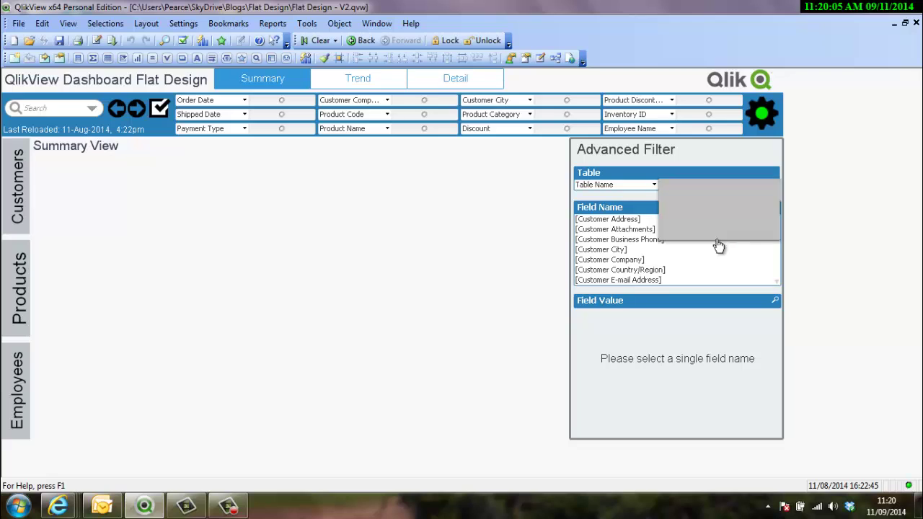
click(681, 236)
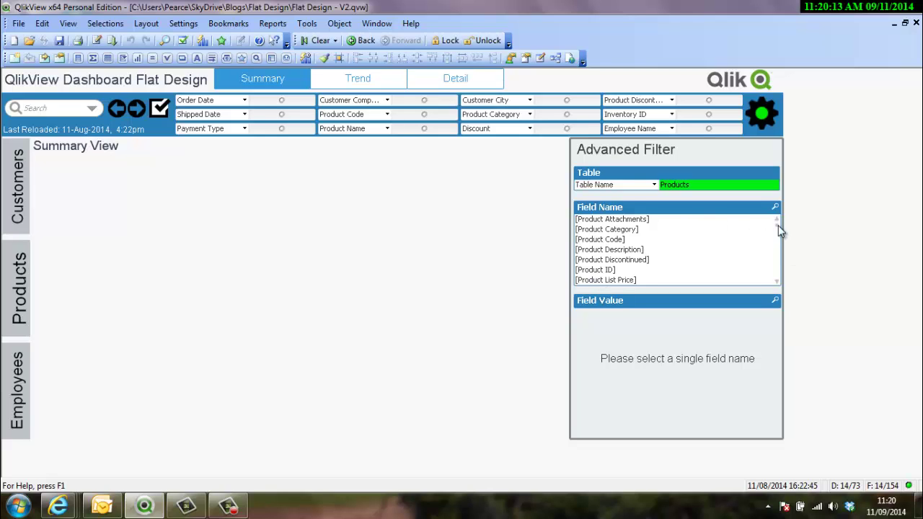
mouse_move(778, 224)
mouse_down()
mouse_move(778, 239)
mouse_move(775, 207)
mouse_up()
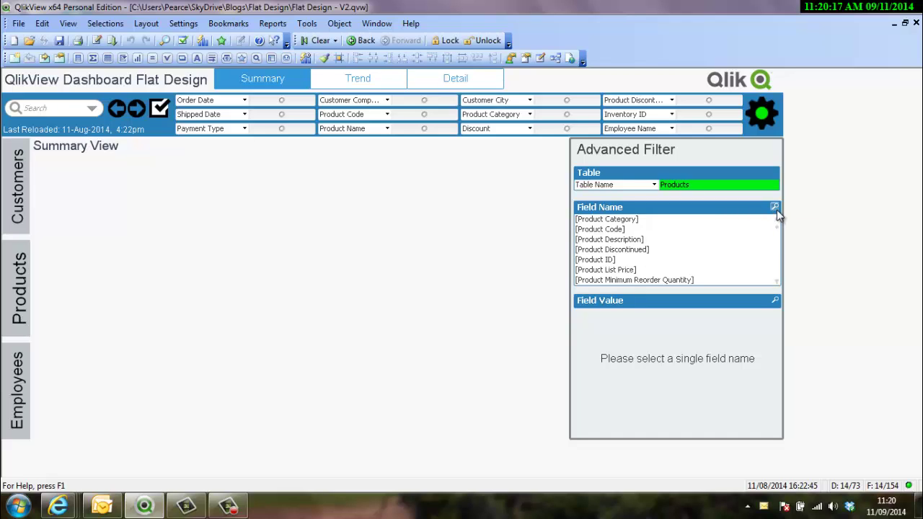
click(597, 240)
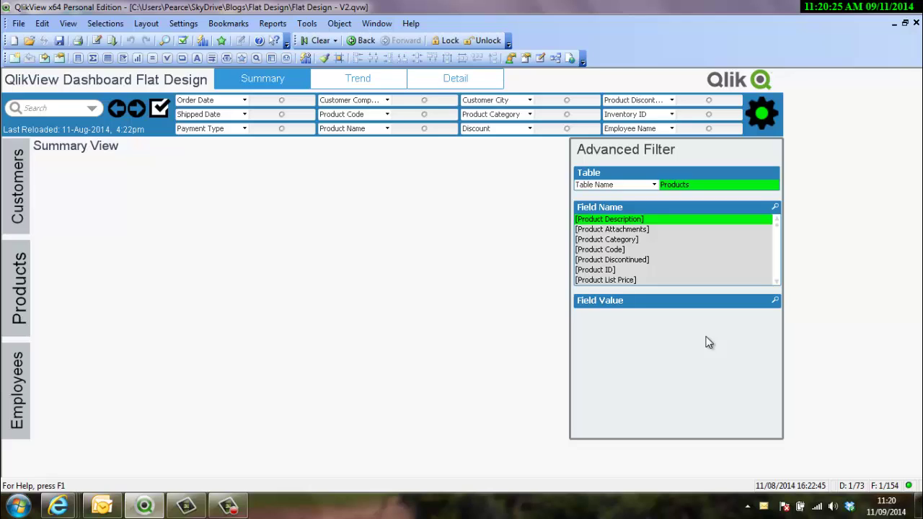
click(641, 219)
click(625, 240)
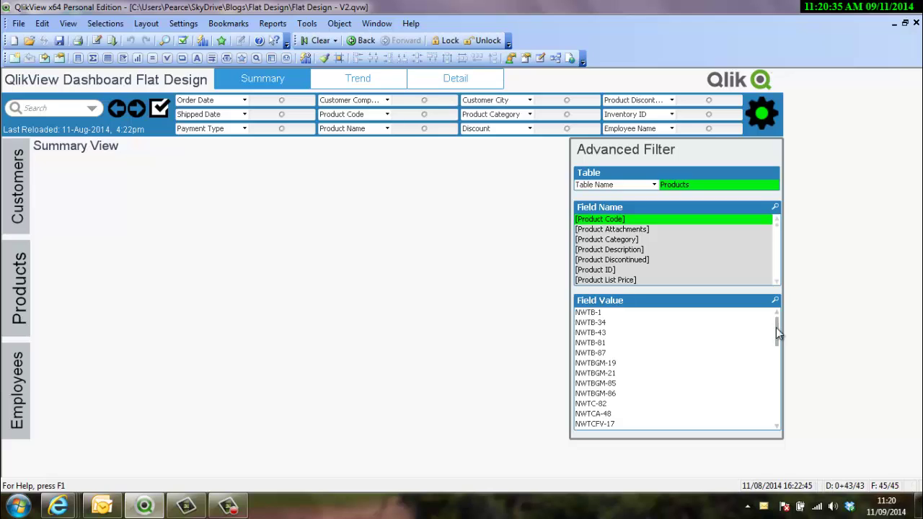
Step: Filter the data to product code NWTC-82 and hide the advanced filter
mouse_move(776, 327)
mouse_down()
mouse_move(786, 433)
mouse_move(788, 324)
mouse_up()
click(600, 404)
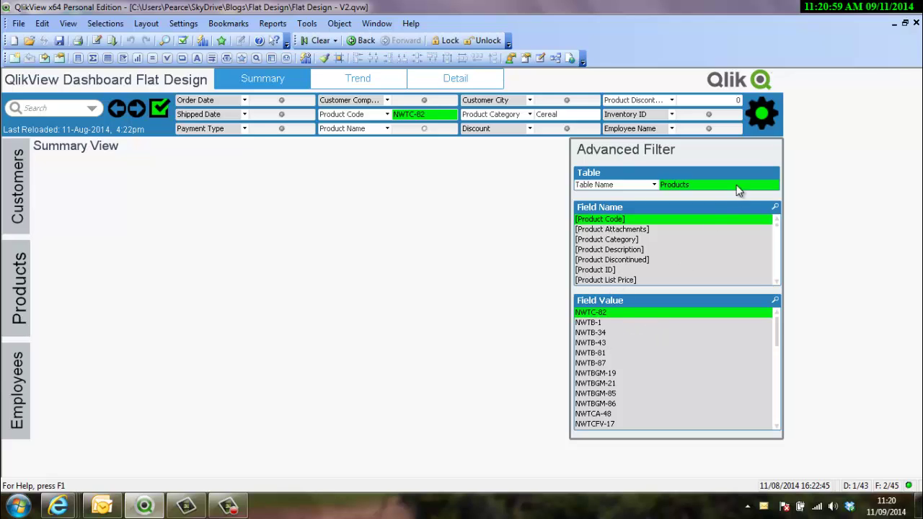
click(759, 123)
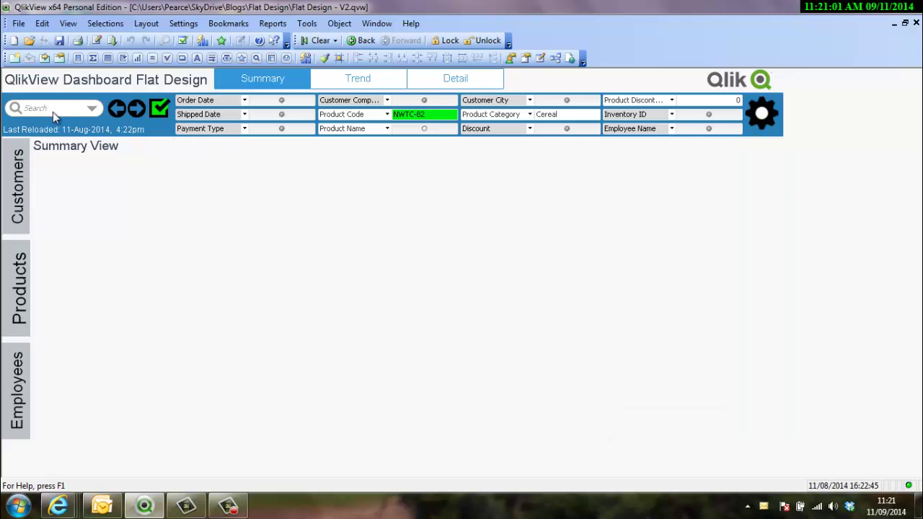